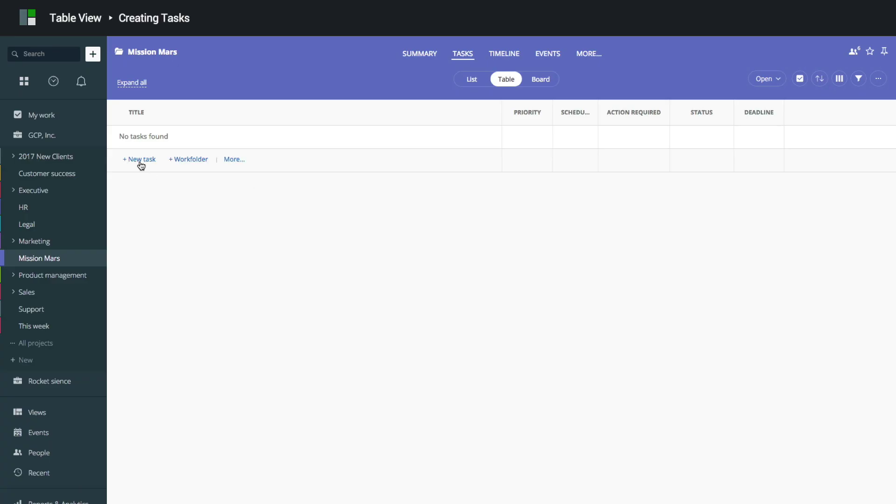
Create the Find engineers task, kept as a Task, assigned to Alex
click(141, 166)
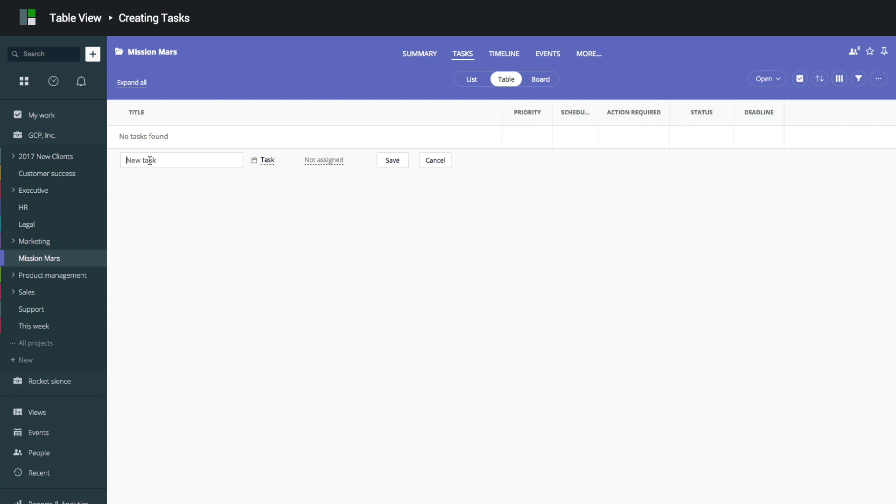
text(Find engineers)
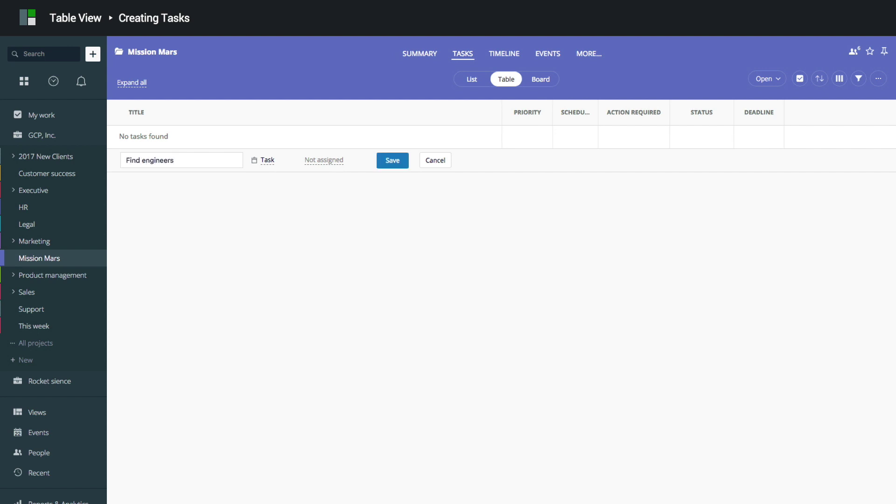
click(265, 161)
click(262, 184)
click(312, 162)
click(309, 253)
click(399, 162)
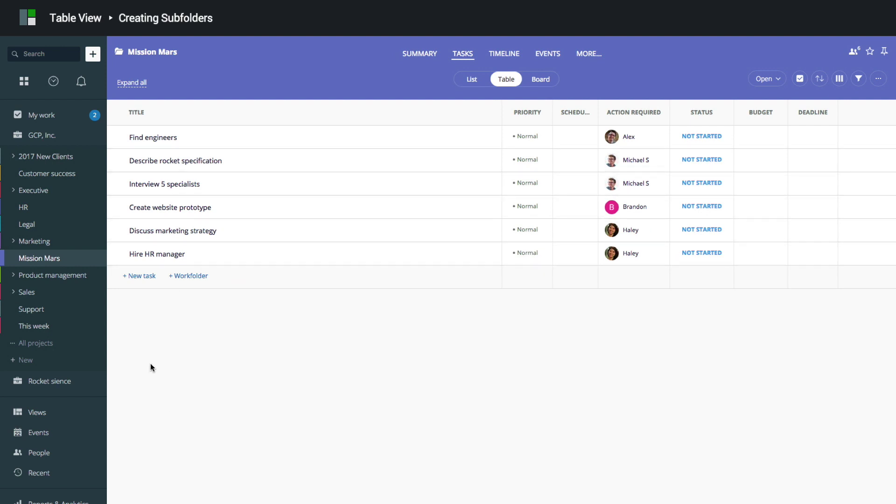
Create the Marketing and HR workfolders and expand Mission Mars in the sidebar
click(188, 277)
text(Ma)
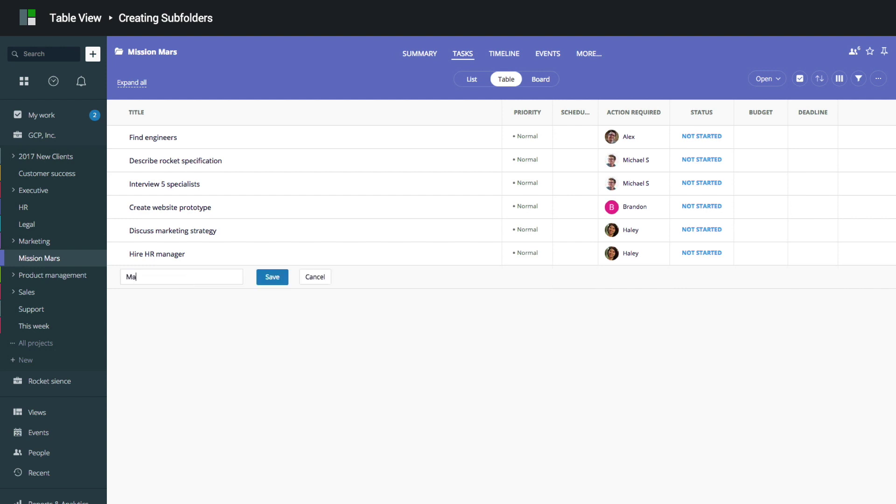
text(rketing)
key(Return)
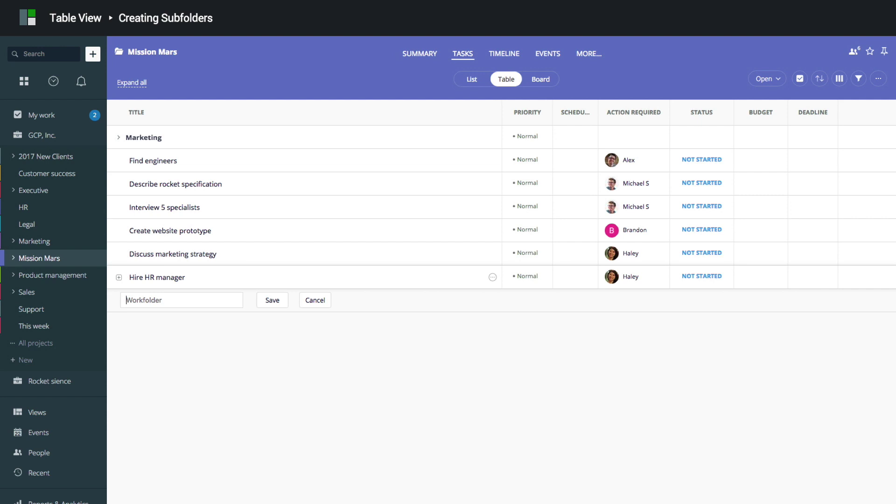
text(HR)
key(Return)
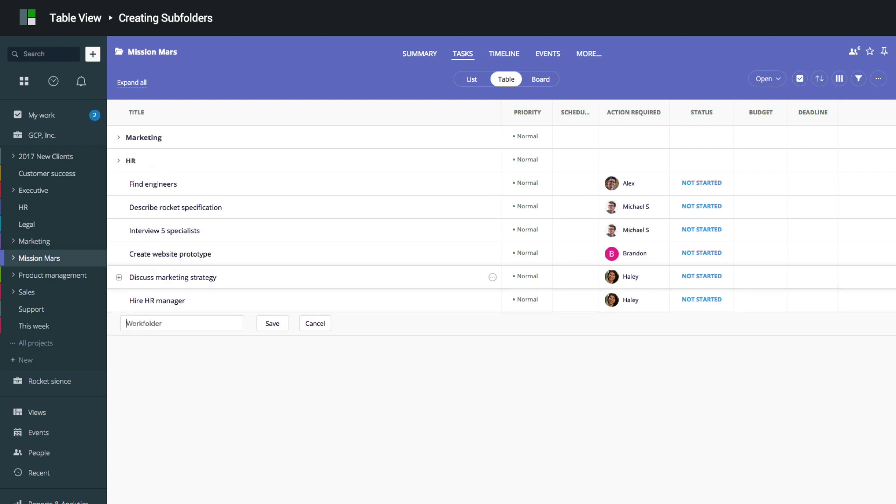
mouse_move(39, 258)
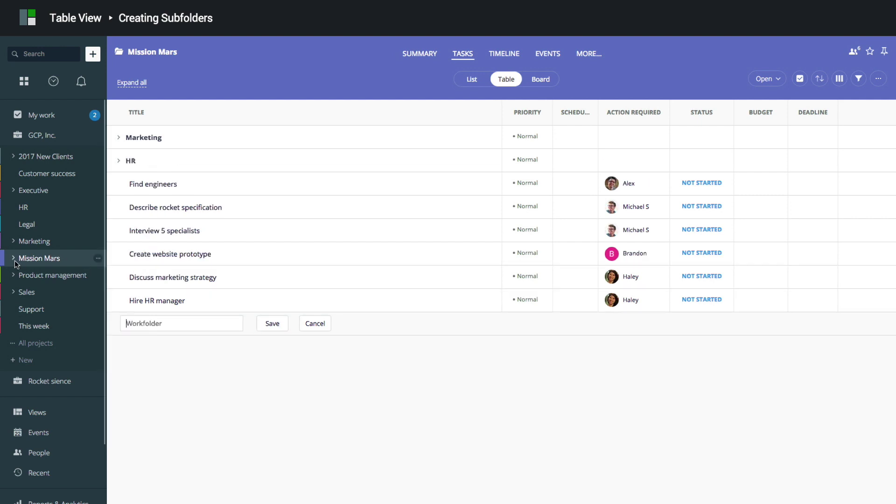
click(14, 259)
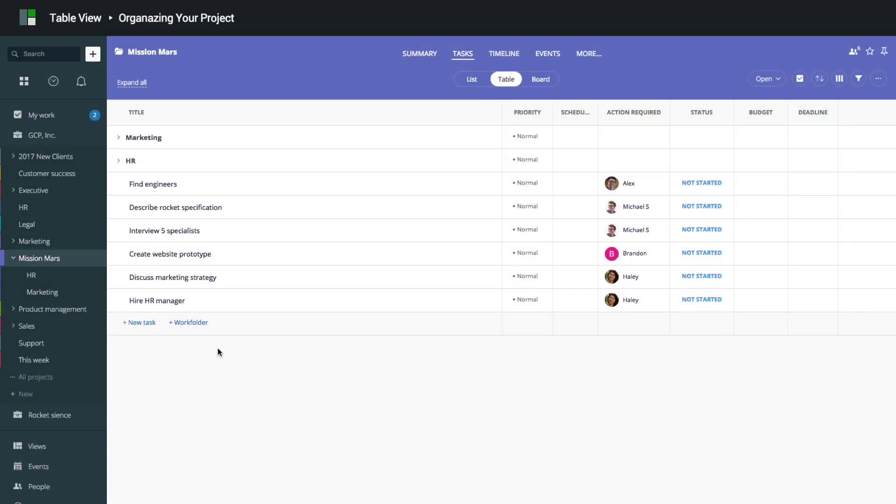
Drag Hire HR manager into HR, and Discuss marketing strategy and Create website prototype into Marketing
drag(175, 301, 154, 162)
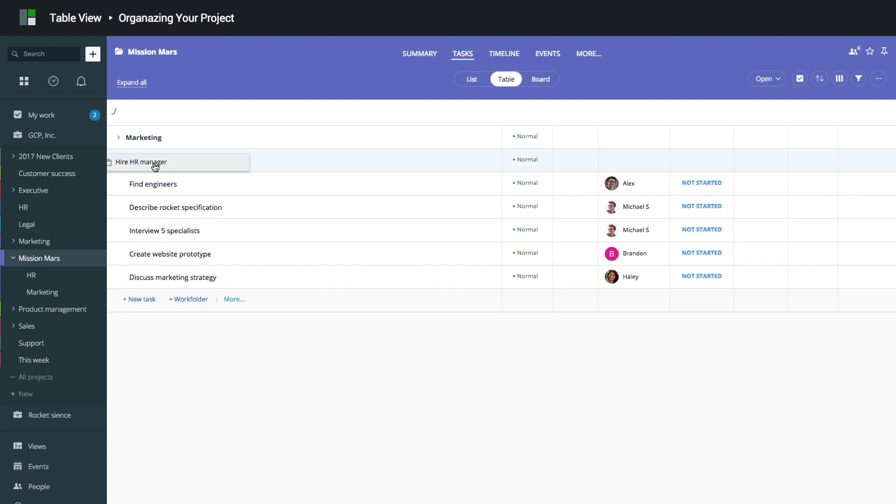
drag(187, 273, 173, 142)
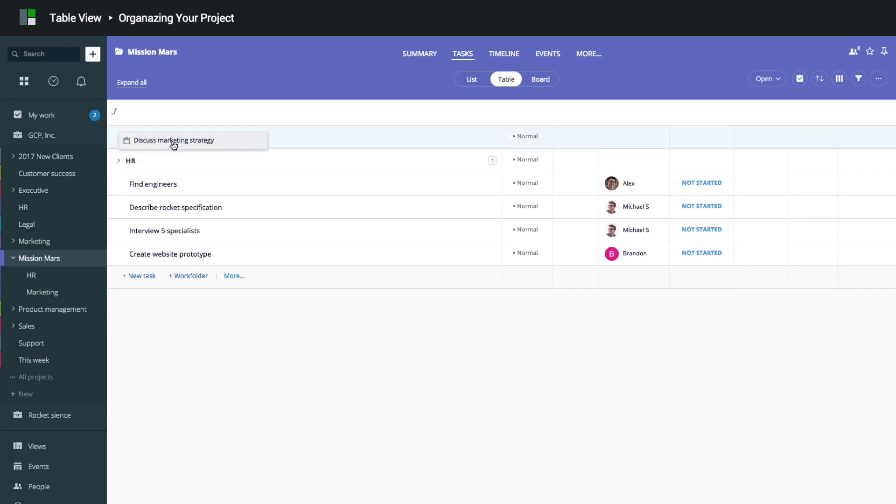
drag(176, 253, 169, 143)
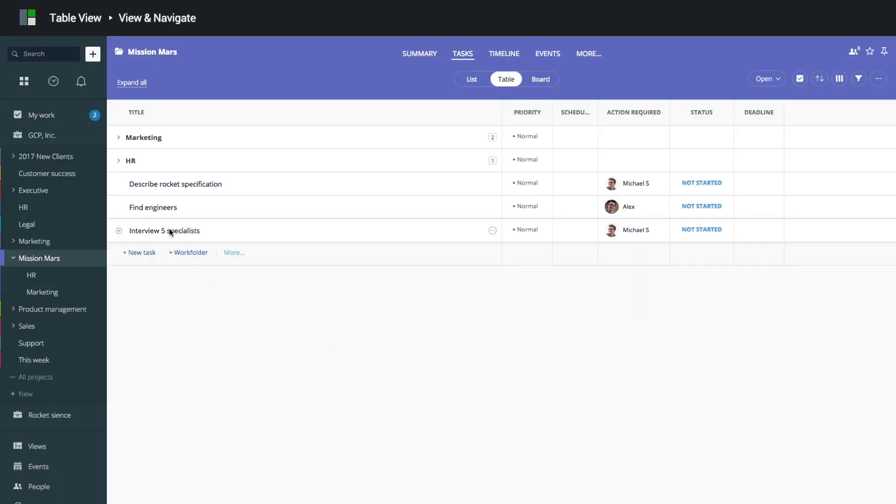
View the Interview 5 specialists details, then open the Marketing workfolder
click(168, 230)
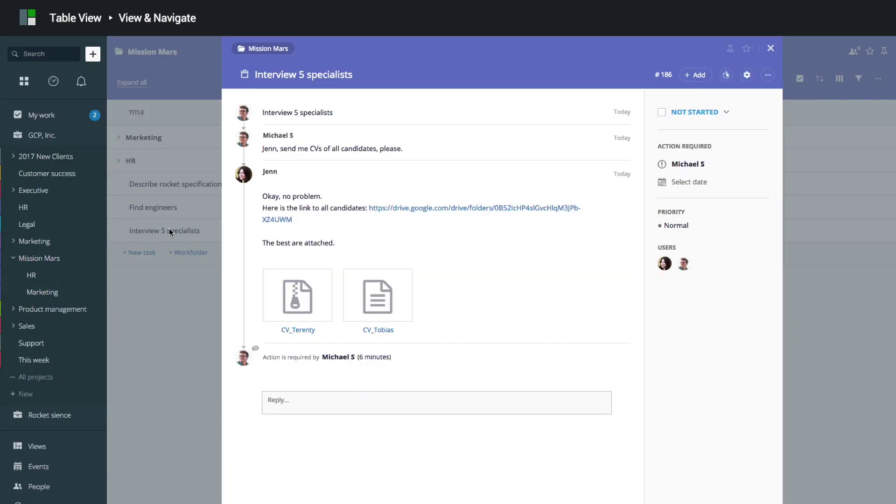
mouse_move(434, 246)
click(165, 143)
click(165, 143)
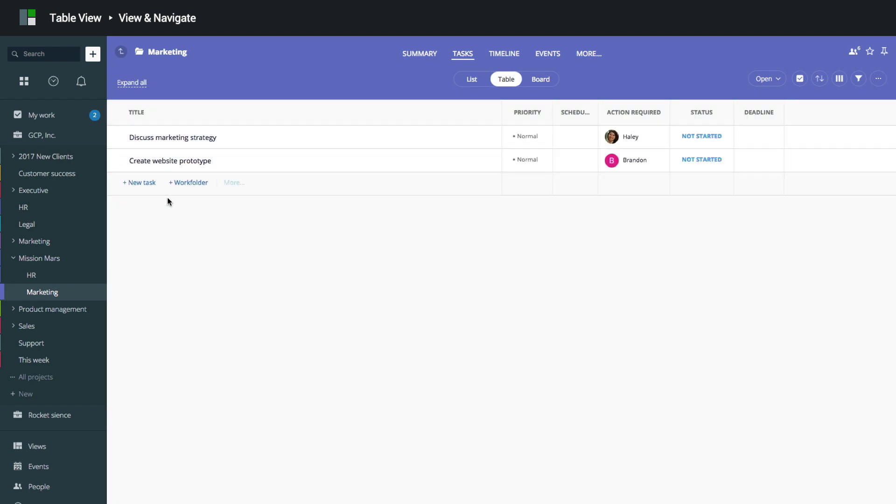
Go up to the Marketing project, toggle Expand all and Collapse all, and show only Open tasks
click(119, 54)
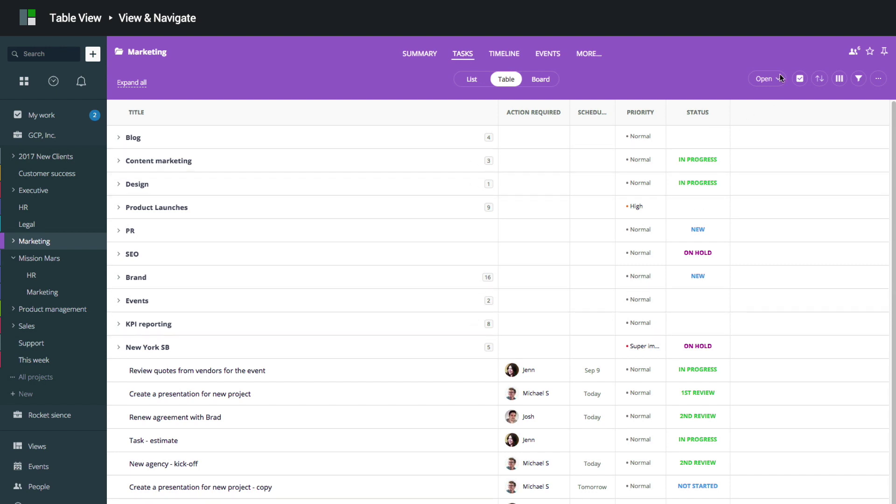
scroll(397, 339, down, 1)
scroll(397, 339, up, 1)
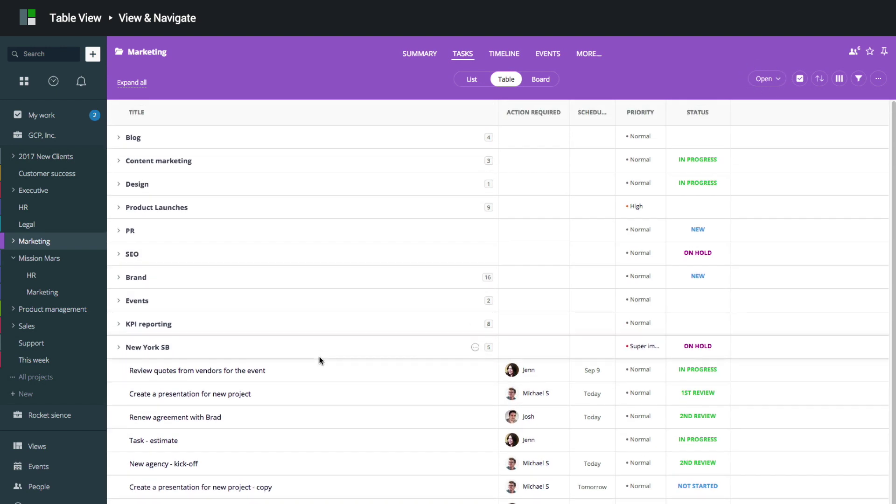
click(140, 85)
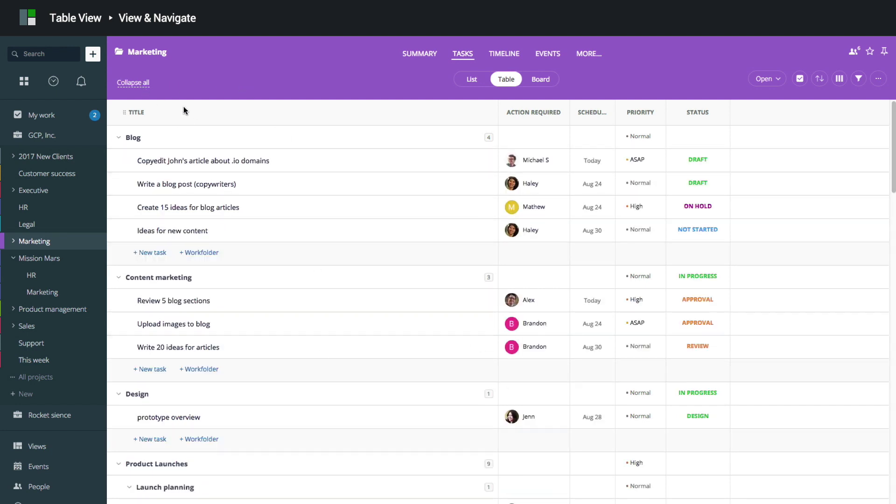
click(143, 86)
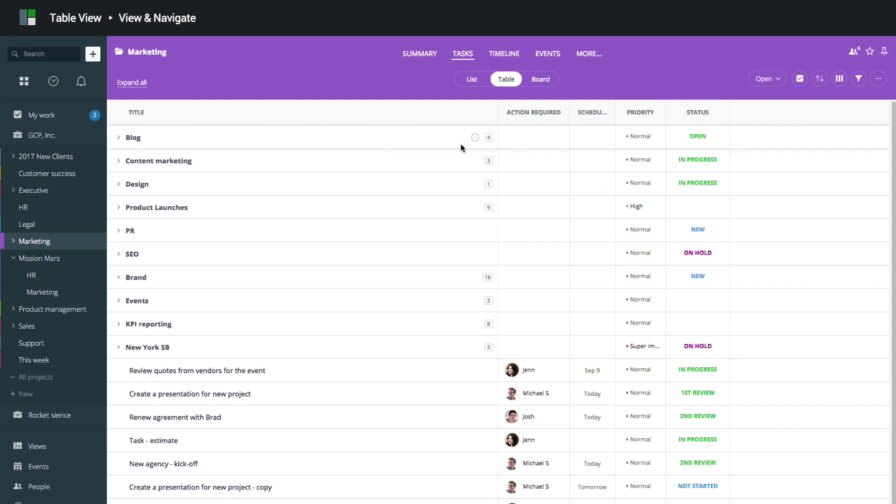
click(769, 82)
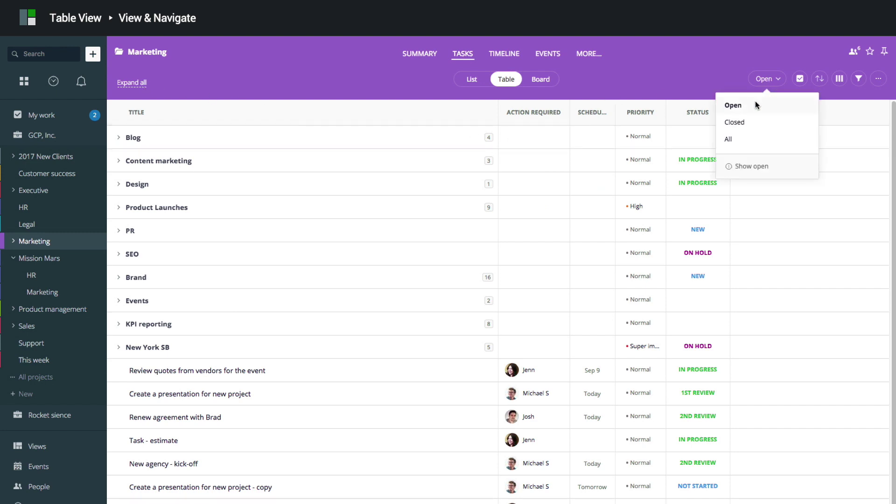
click(746, 125)
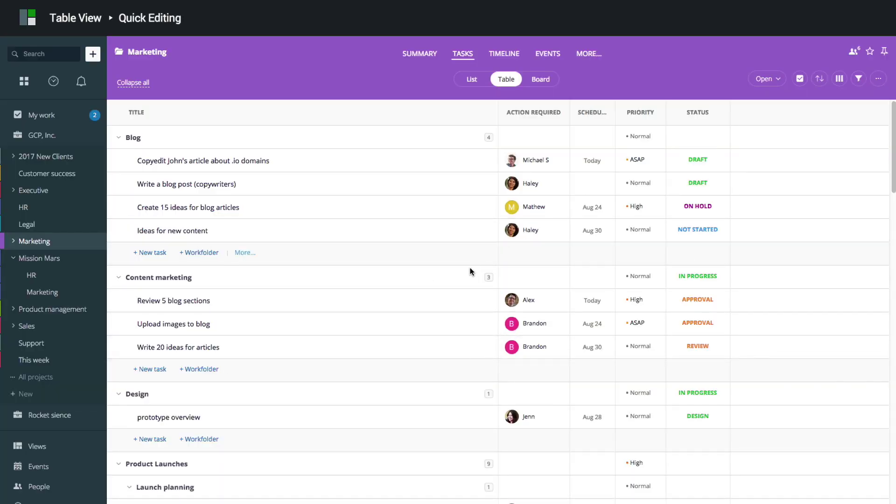
mouse_move(739, 276)
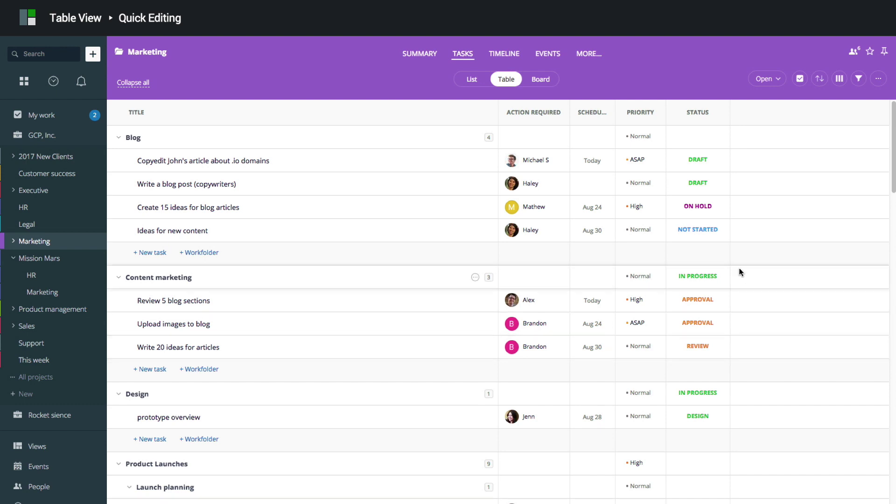
Set Create 15 ideas for blog articles to Review, with action required by Josh
click(698, 206)
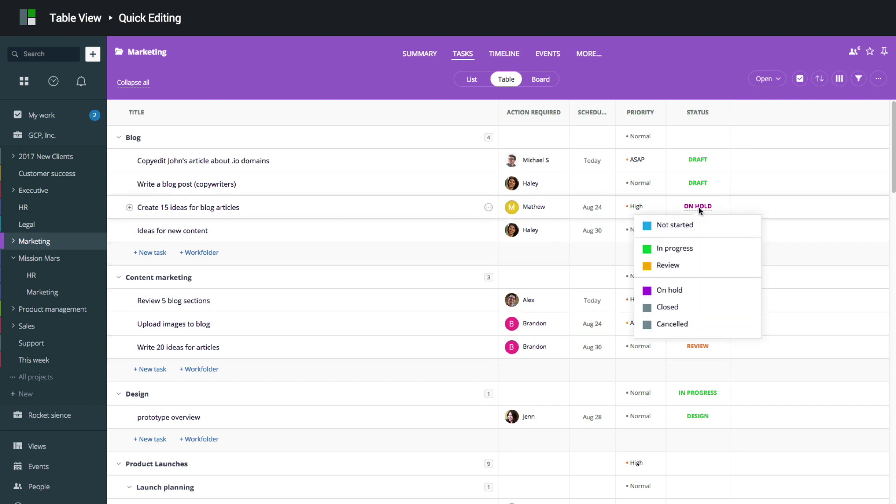
click(675, 266)
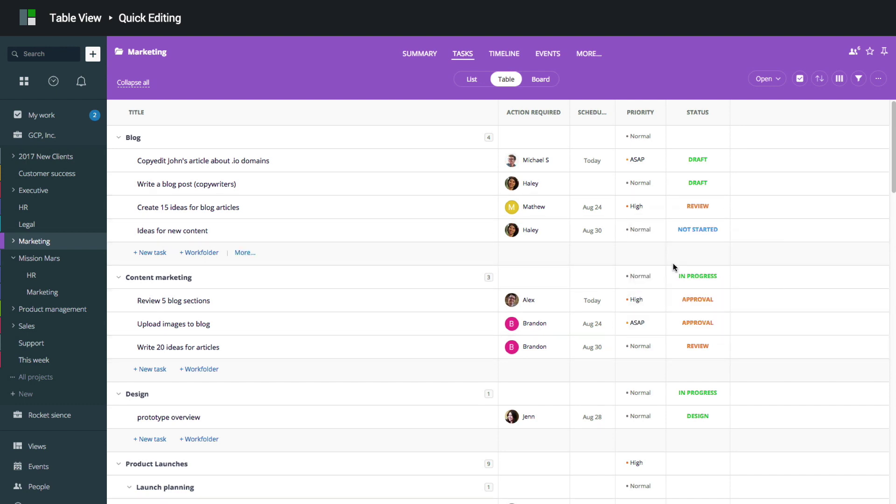
click(534, 208)
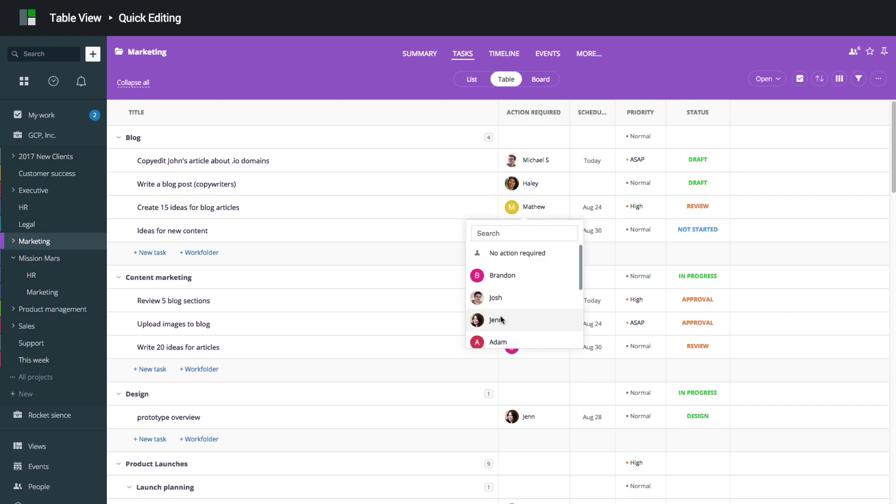
click(498, 300)
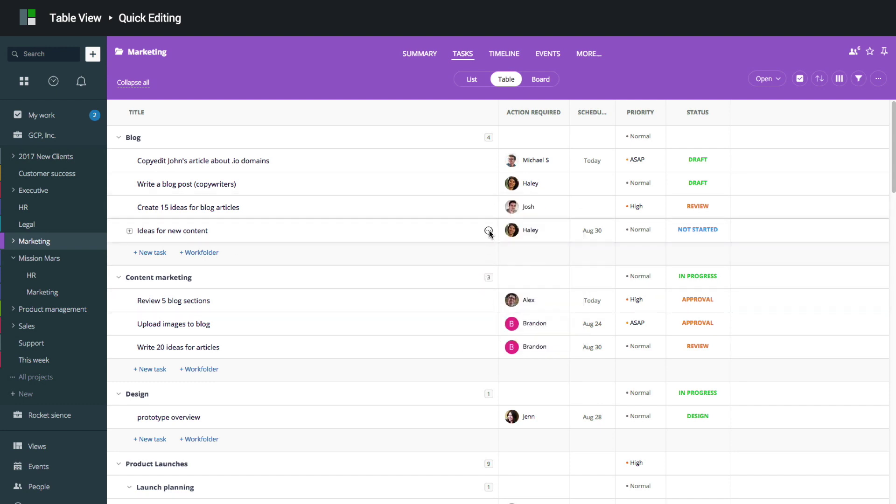
Duplicate the Ideas for new content task as a copy
click(489, 230)
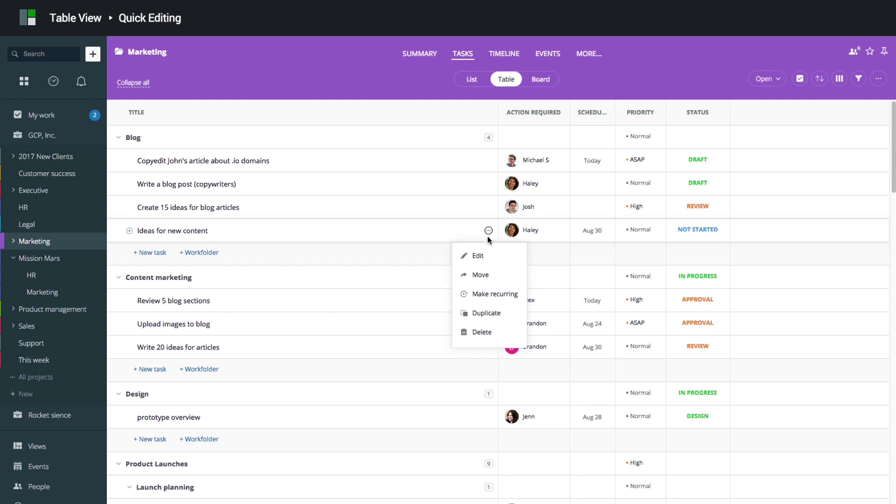
click(488, 319)
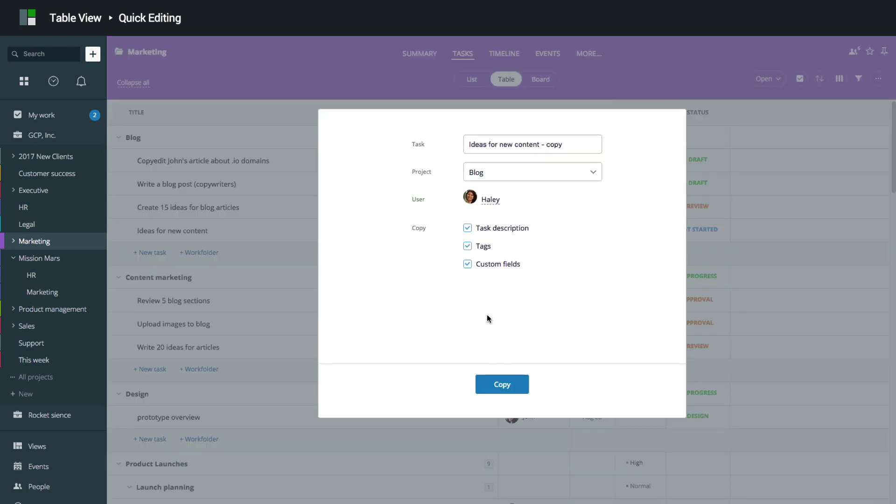
click(501, 378)
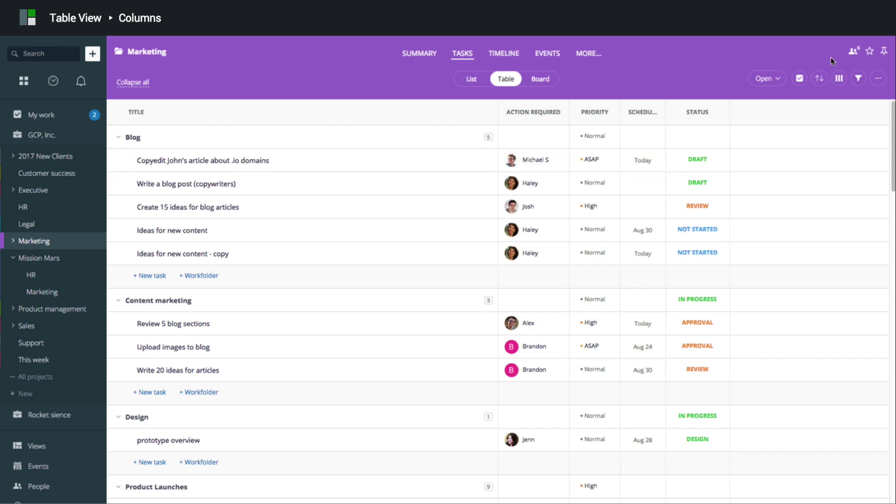
Show the Estimate and Deadline columns in the table
click(839, 79)
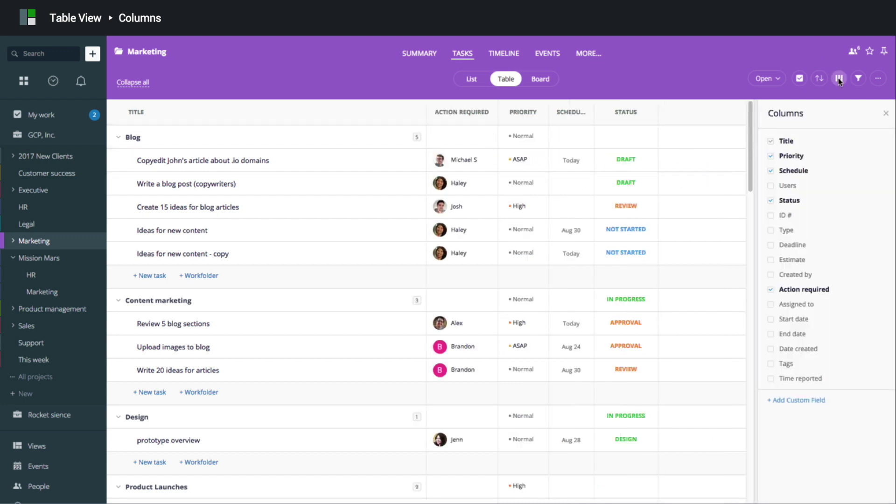
click(772, 259)
click(771, 245)
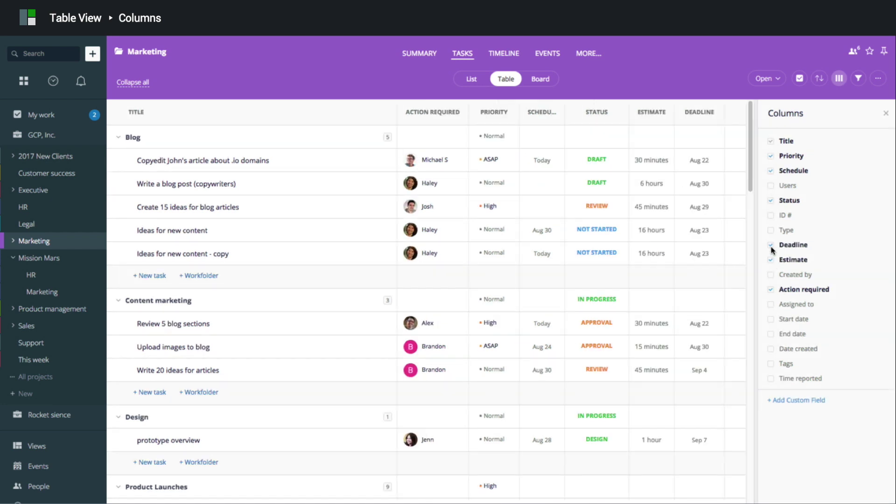
Add and show a Budget custom field column, and move Schedule ahead of Priority
click(793, 400)
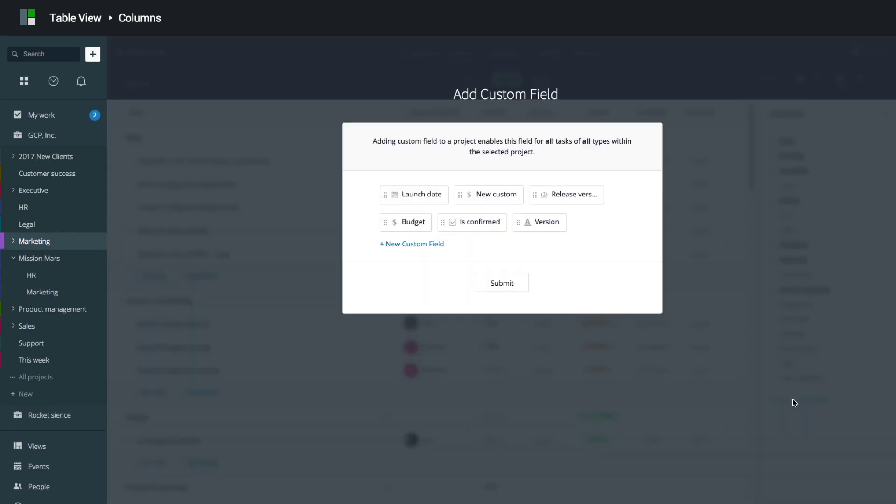
click(414, 222)
click(501, 284)
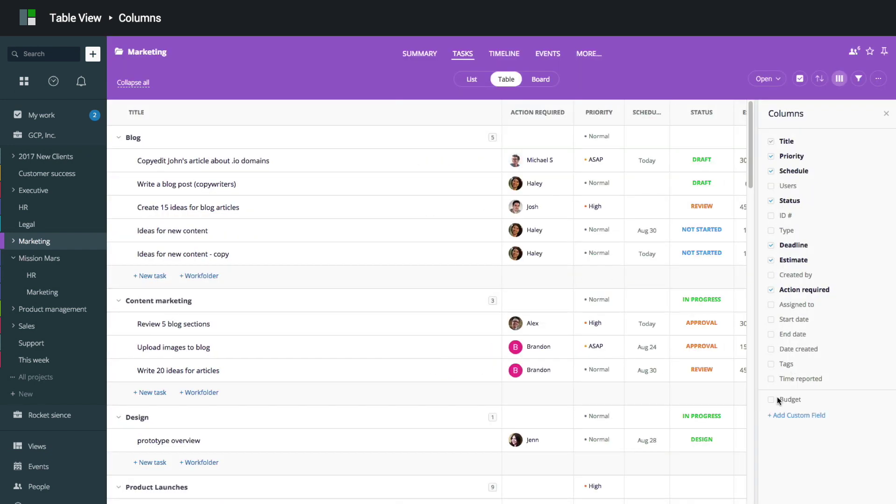
click(774, 398)
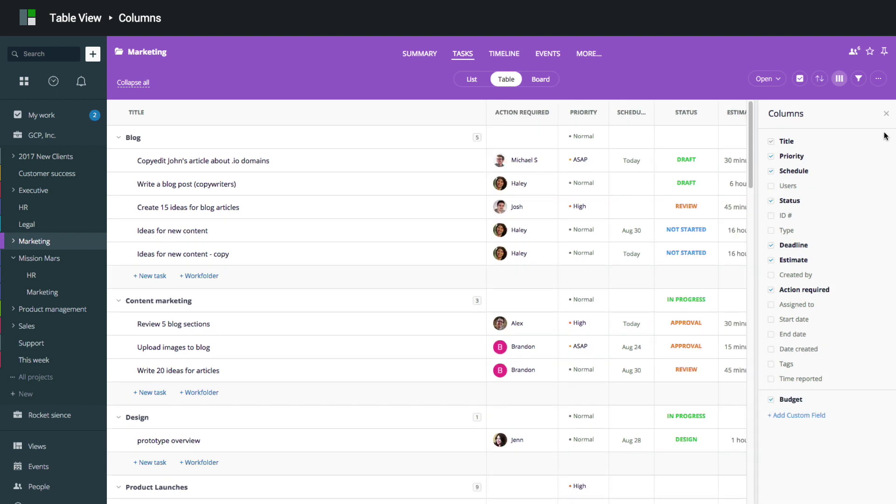
click(886, 115)
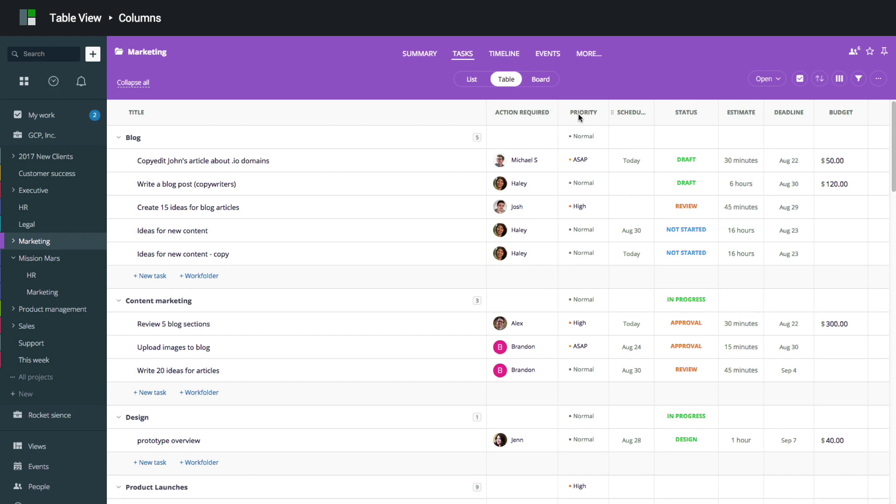
drag(575, 117, 561, 118)
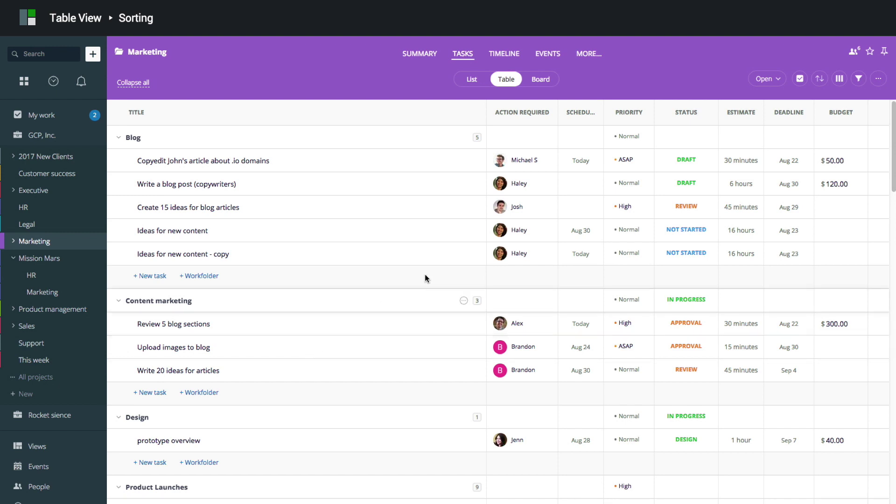
Sort the tasks by Title, then switch the Title sort to descending
click(821, 81)
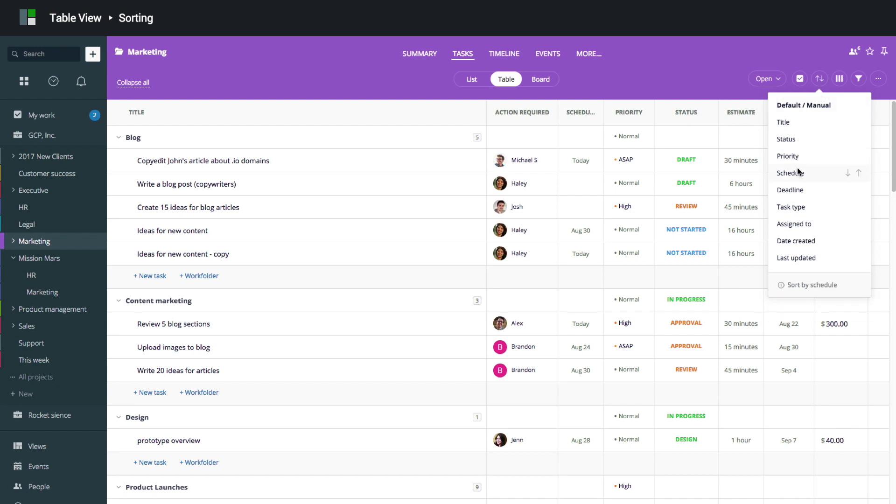
click(799, 124)
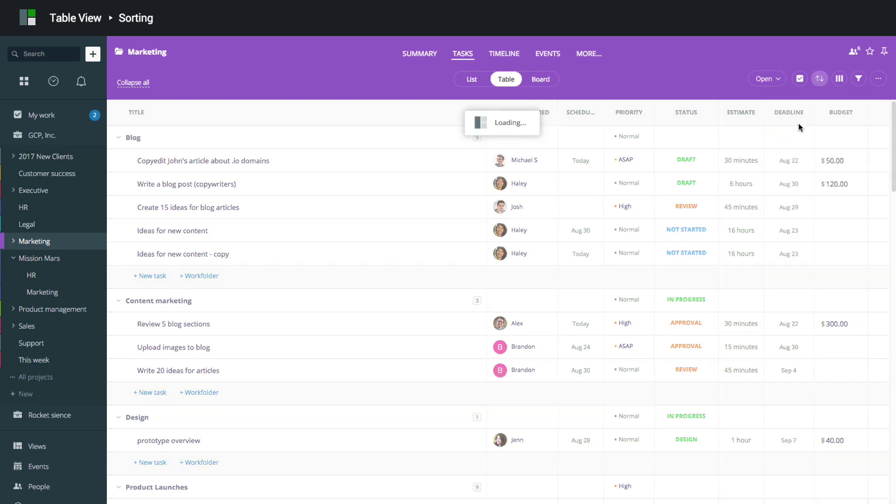
click(819, 79)
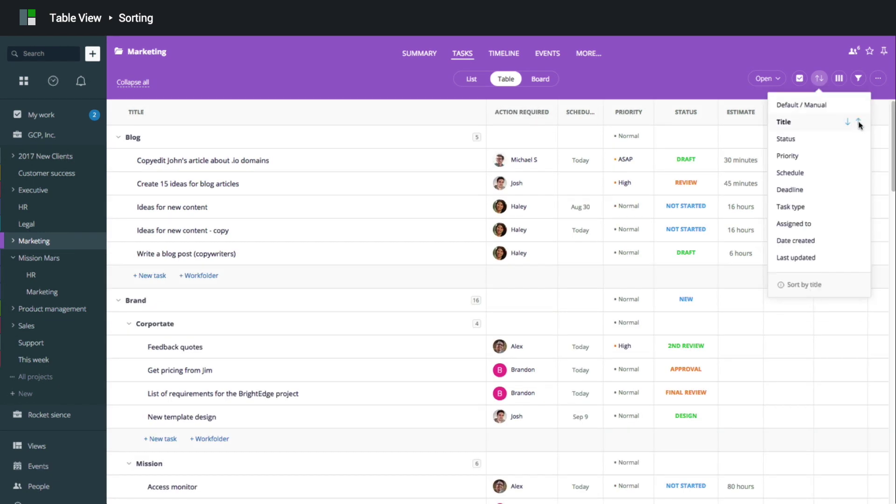
click(859, 122)
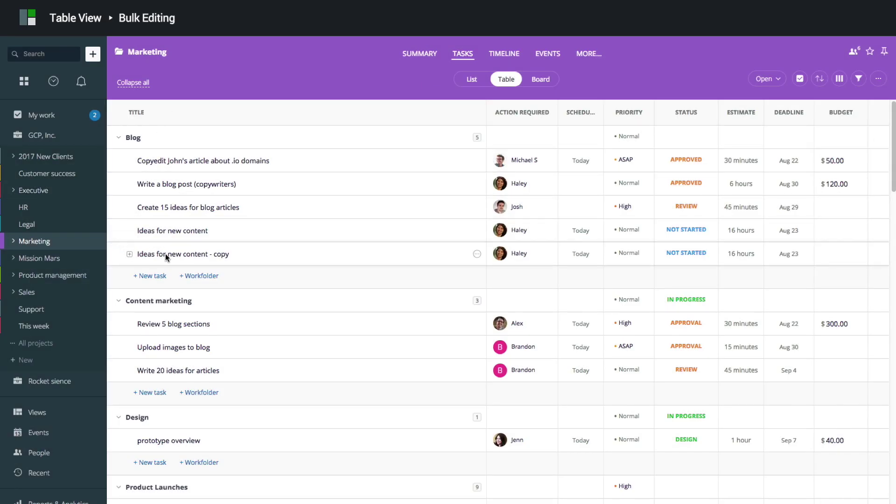
Select the copyediting and Write a blog post (copywriters) rows and bulk-set both to Approved
click(800, 78)
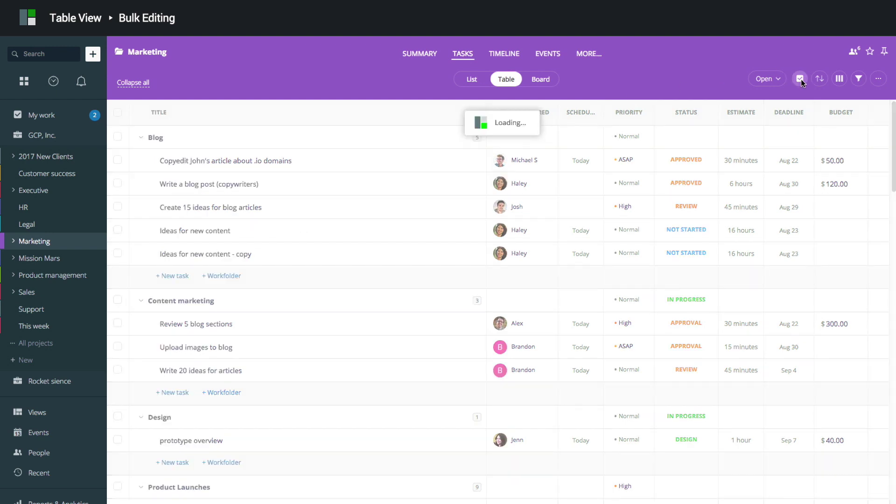
click(117, 160)
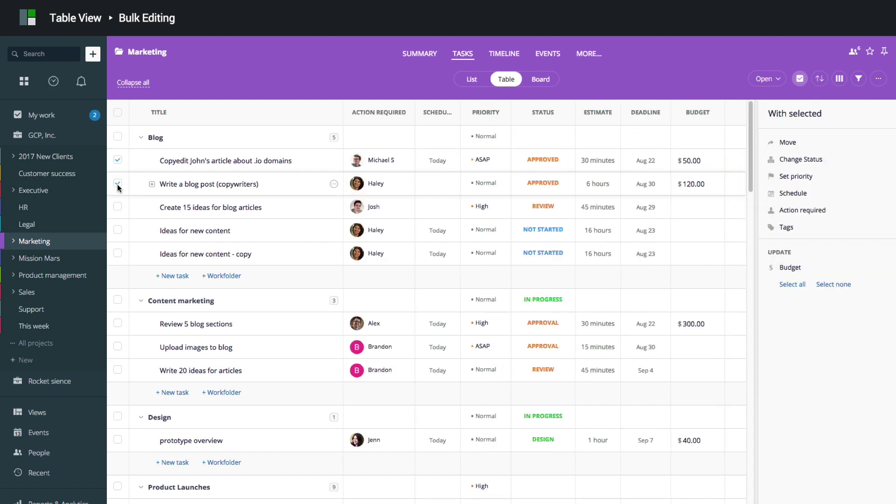
click(117, 184)
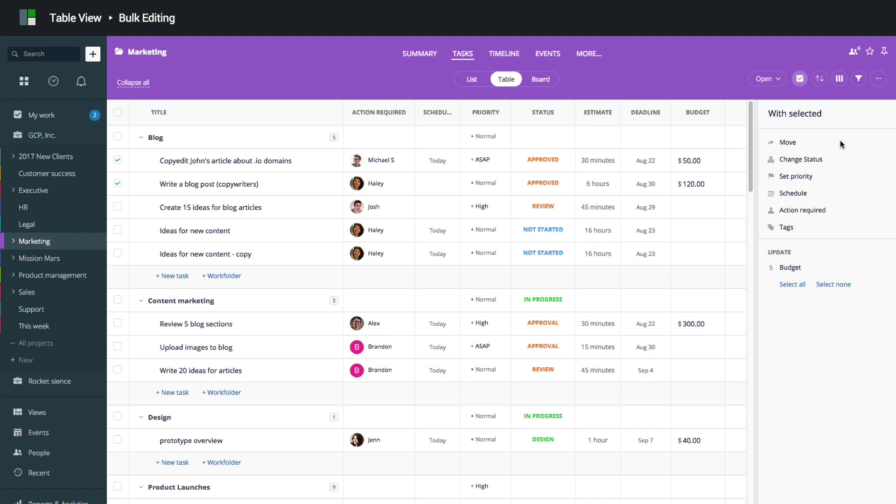
click(803, 159)
click(595, 154)
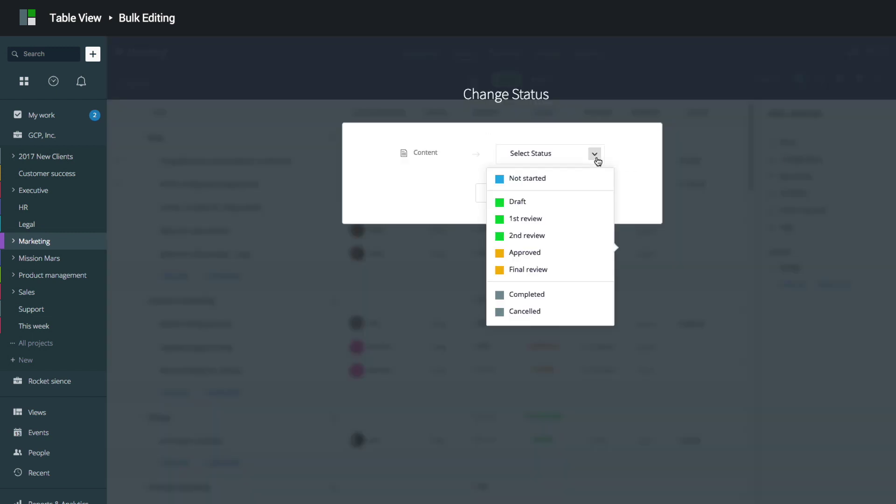
click(536, 252)
click(509, 200)
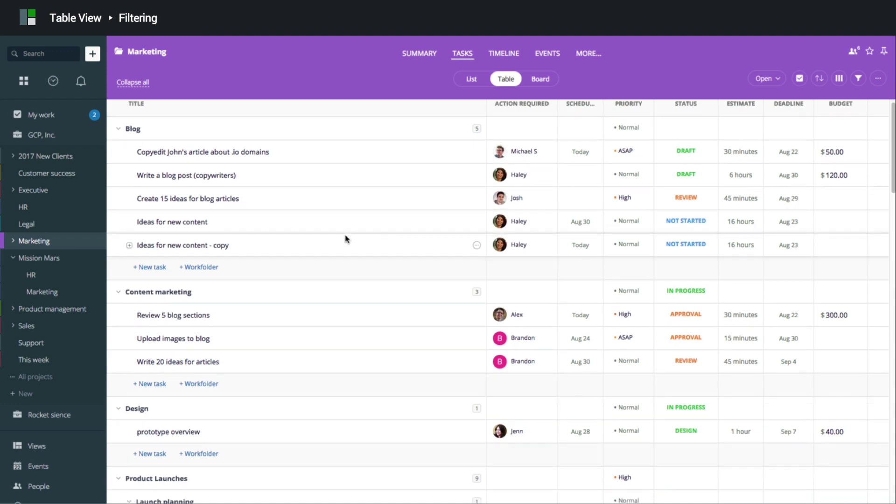
scroll(352, 342, down, 5)
scroll(354, 341, down, 5)
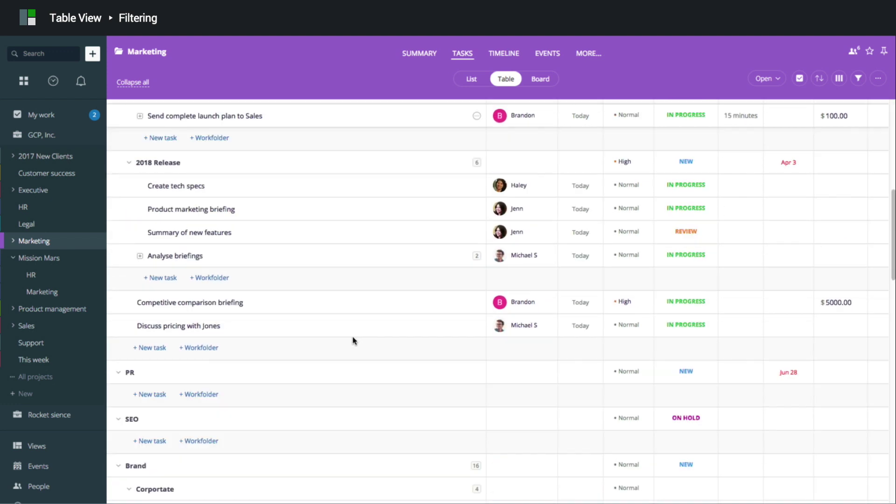
scroll(354, 340, up, 8)
scroll(390, 304, up, 2)
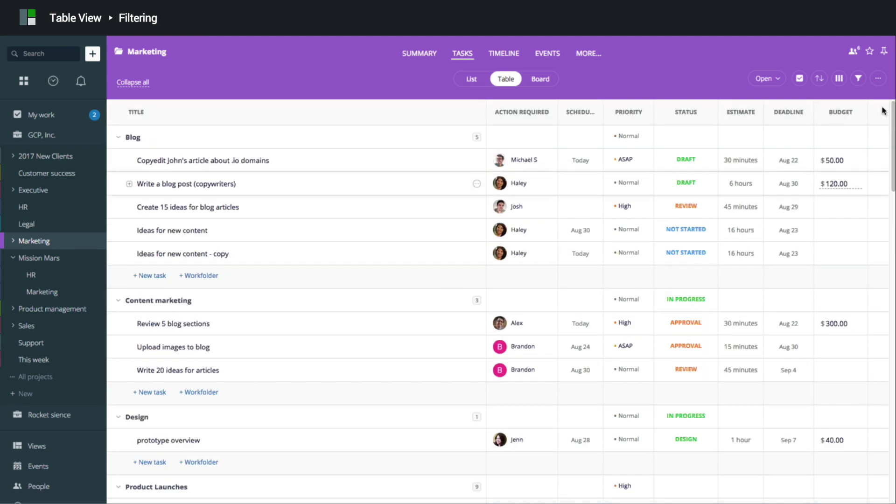
click(856, 79)
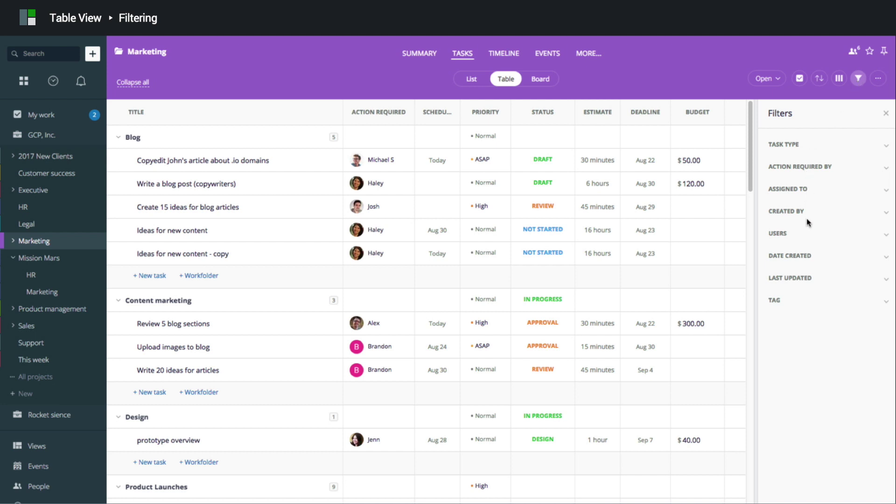
click(825, 171)
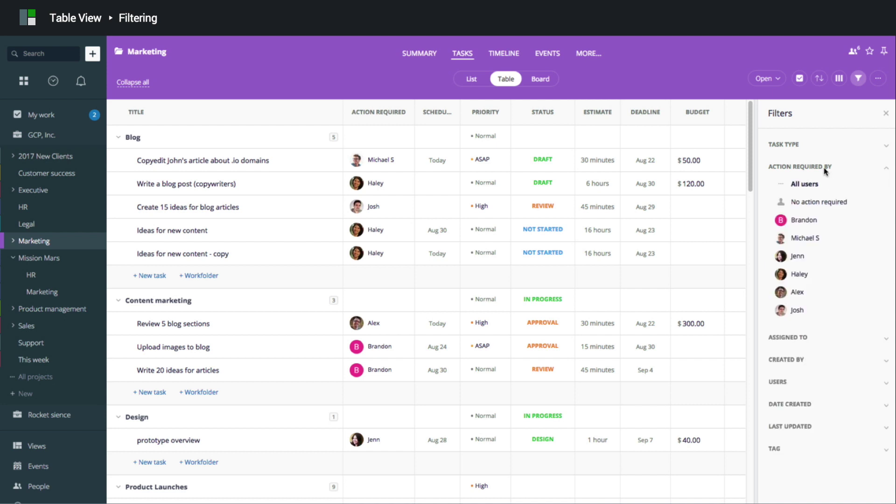
click(800, 240)
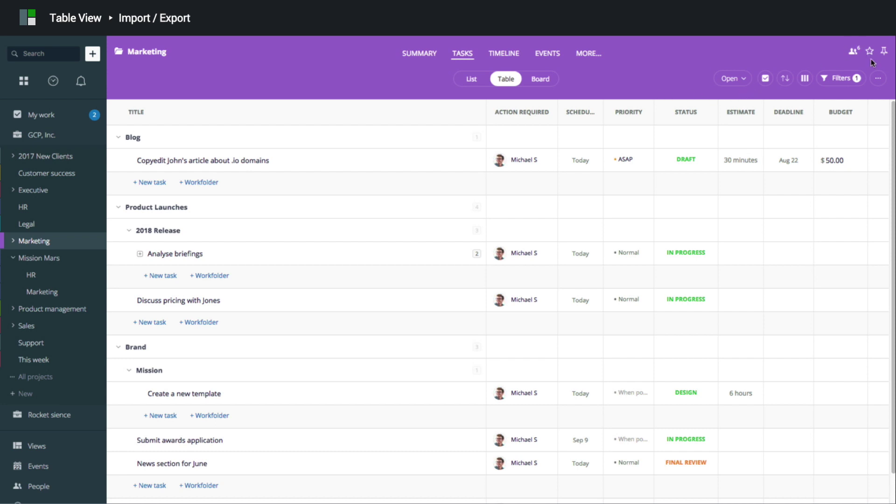
Open the Export to CSV dialog for the Michael-filtered Marketing table from the ... menu
click(879, 79)
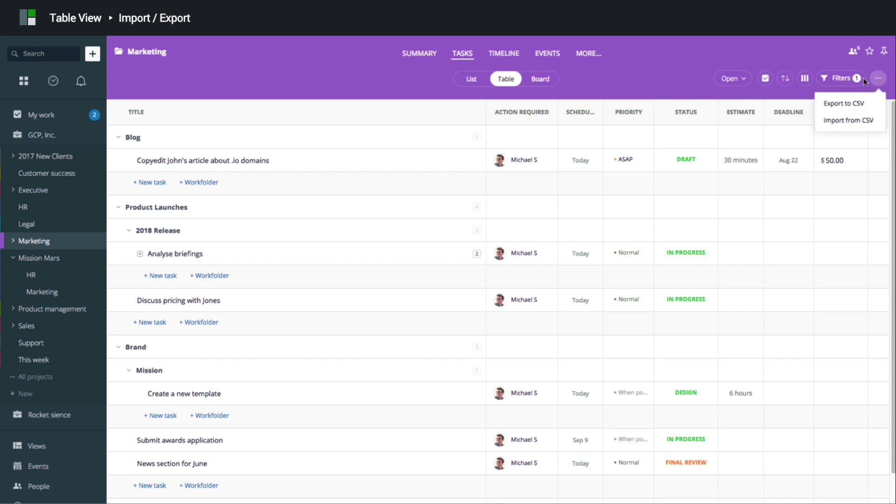
click(848, 105)
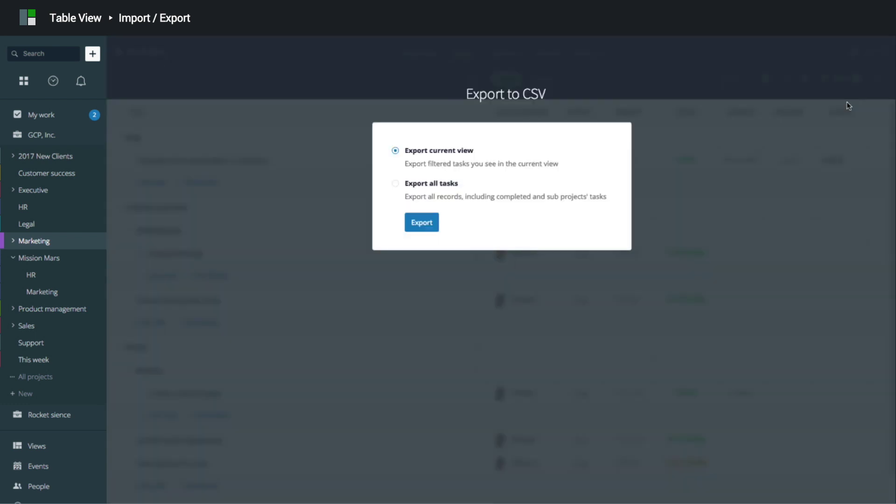